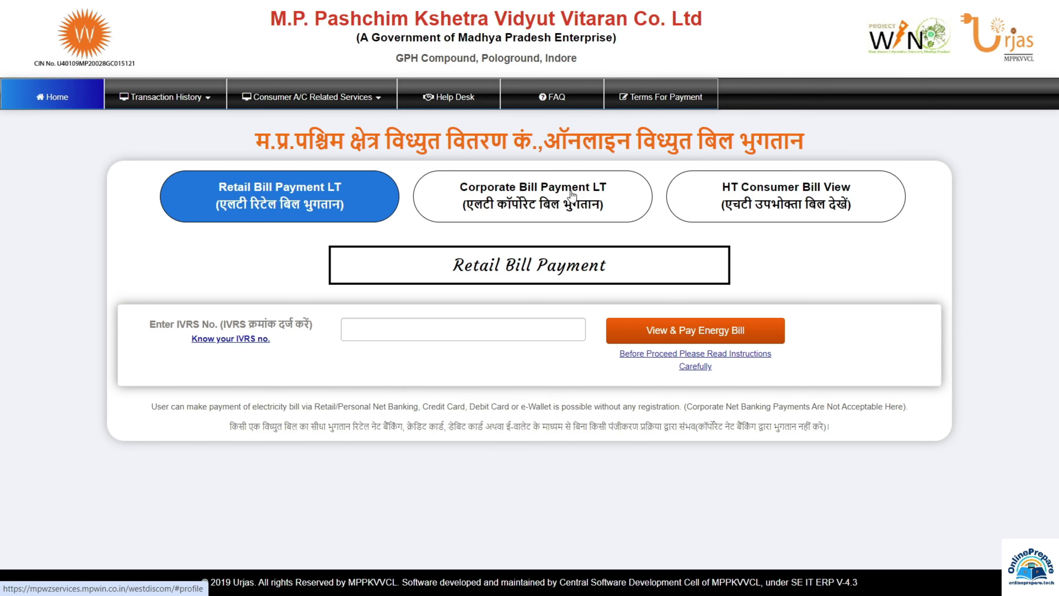
Step: Examine the Corporate Bill Payment LT and HT Consumer Bill View forms, and return to the Retail Bill Payment form's IVRS number field
left_click(552, 192)
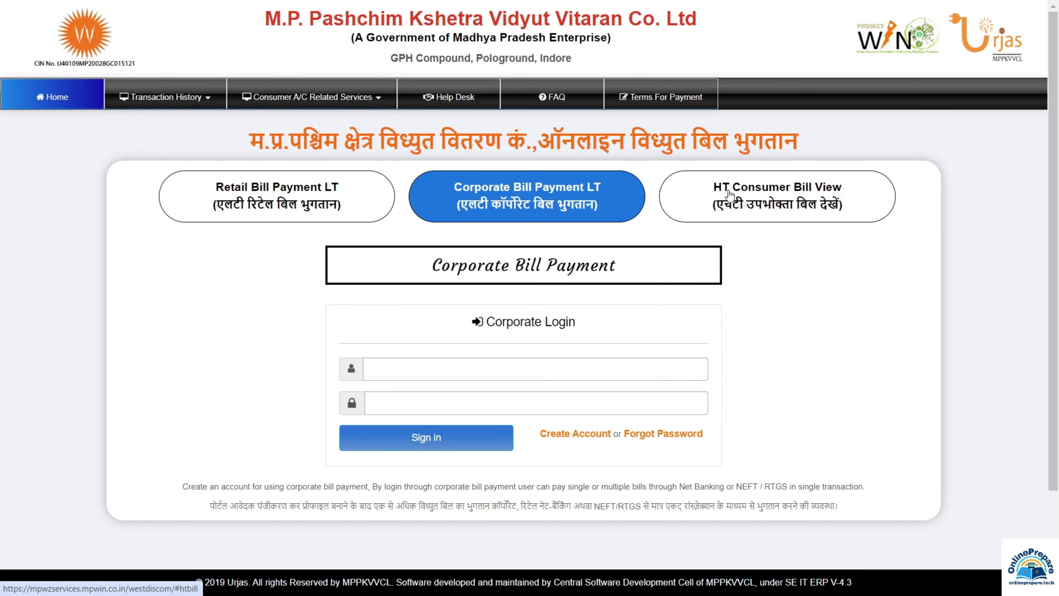
left_click(767, 194)
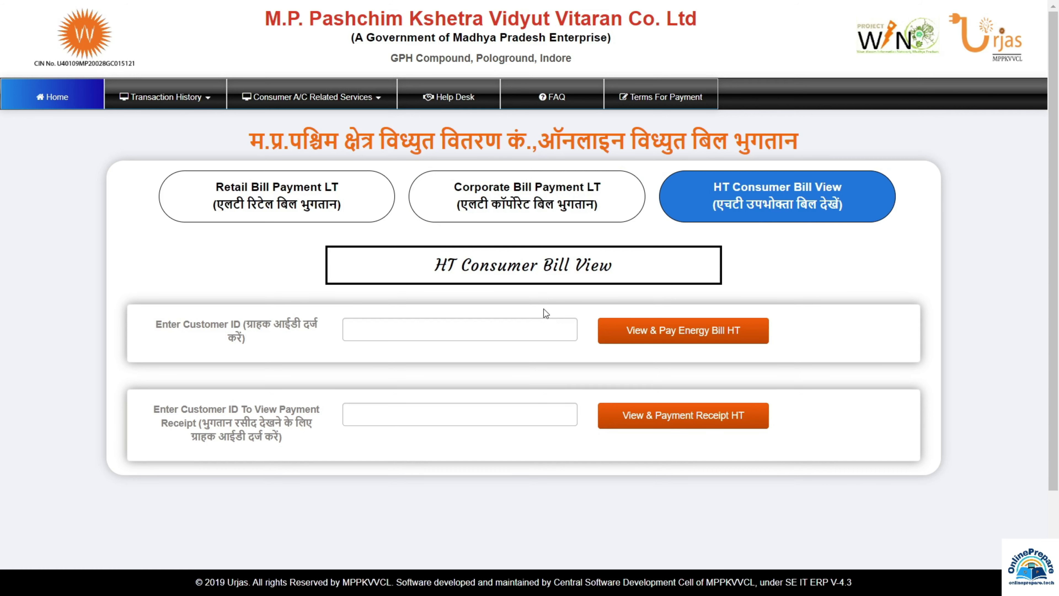
left_click(204, 200)
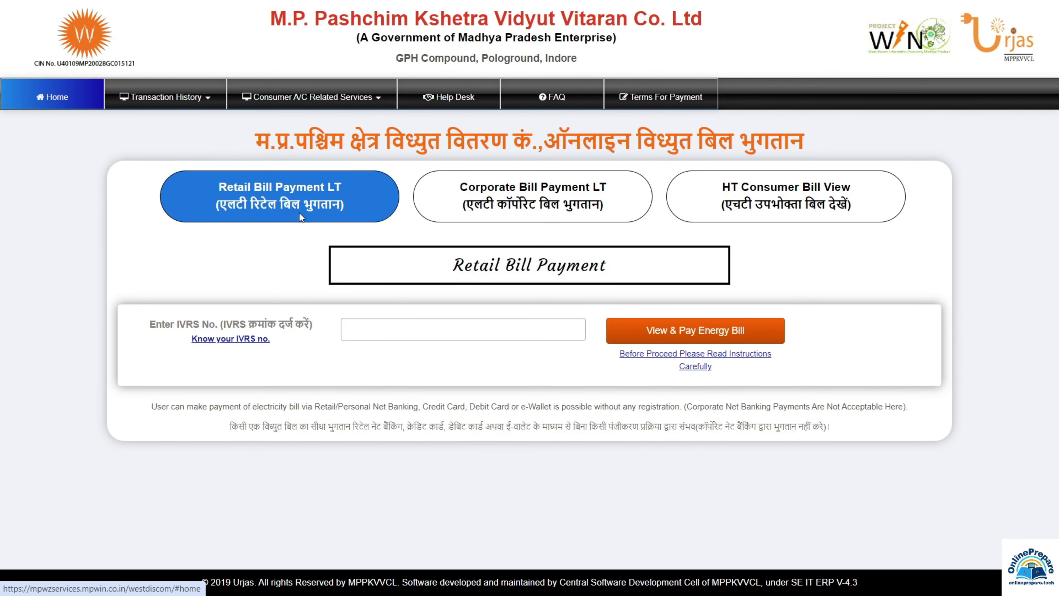
left_click(390, 333)
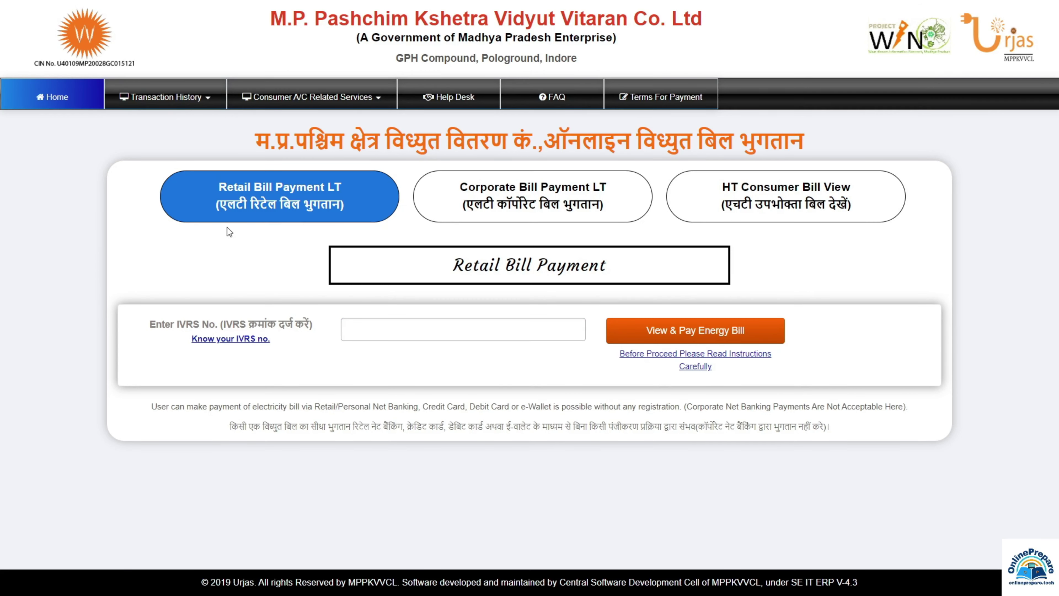
Step: Open the Transaction History page and go to its IVRS/Account id field
left_click(186, 103)
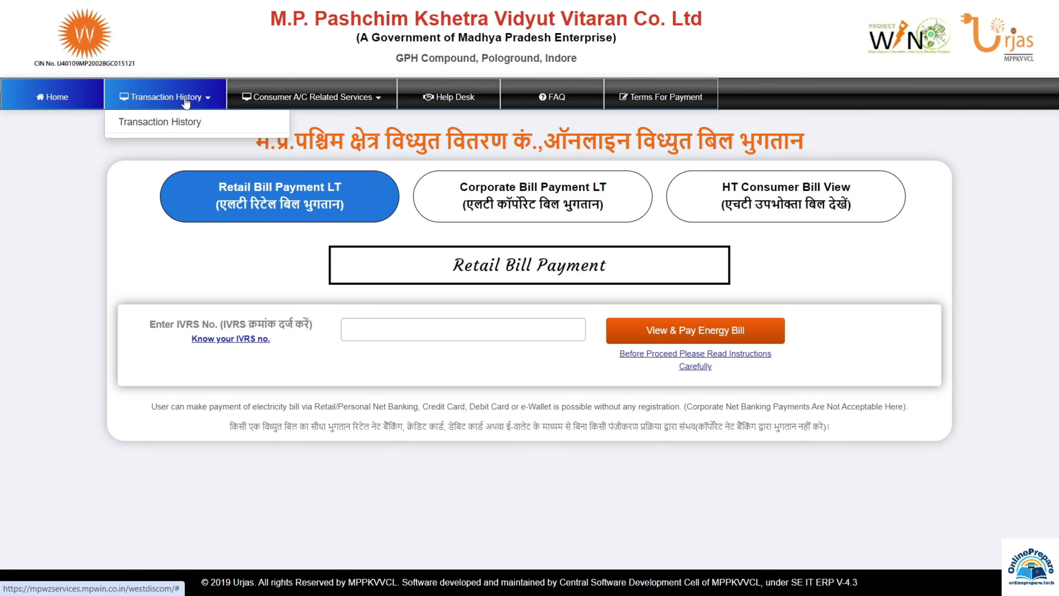
left_click(182, 126)
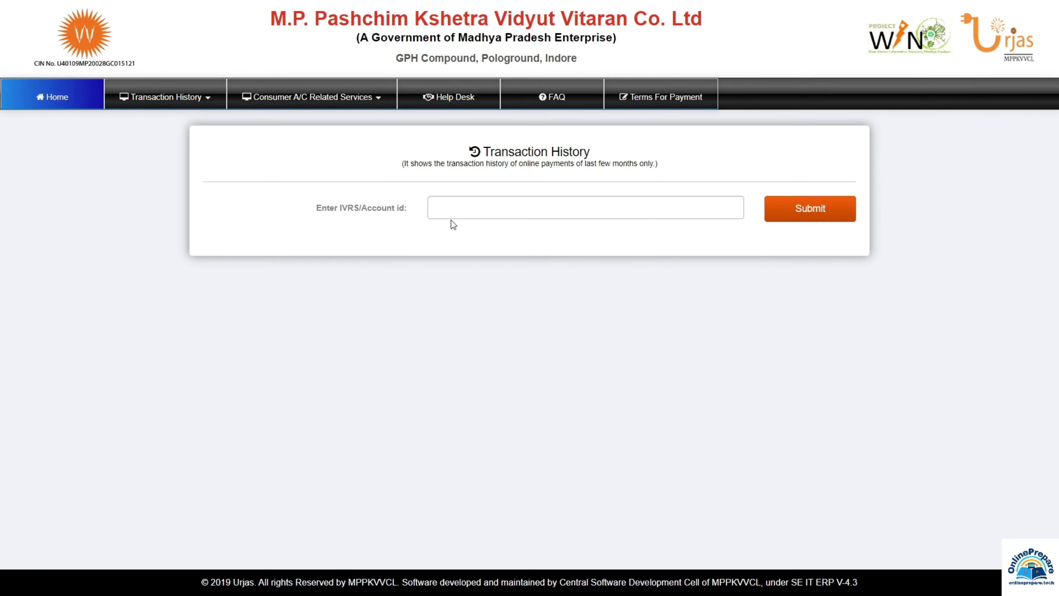
left_click(471, 210)
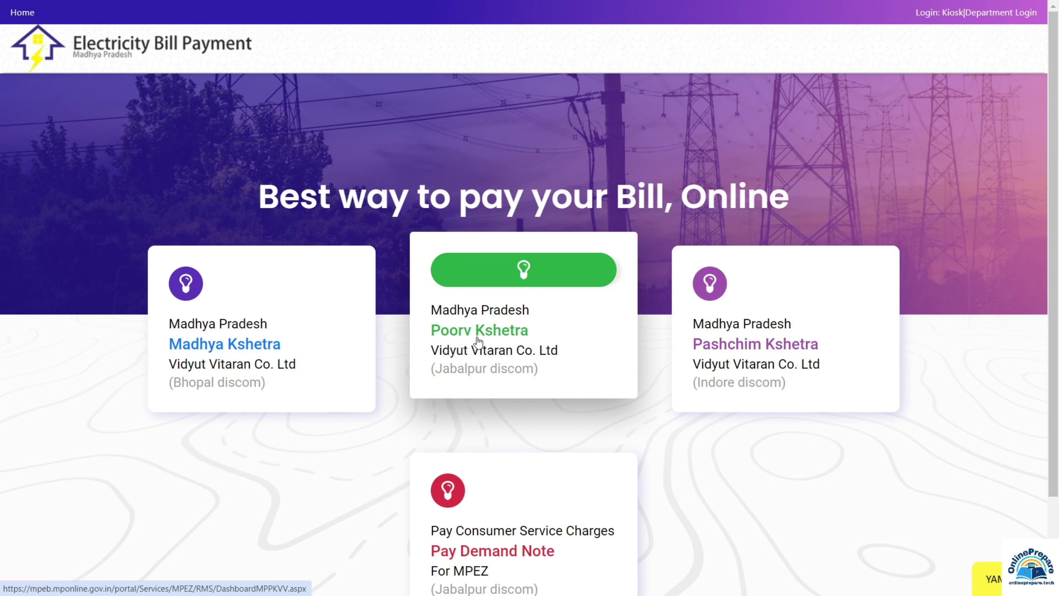
Step: Open the Poorv Kshetra (Jabalpur discom) bill payment page and go to its IVRS ID/Account ID field
left_click(492, 311)
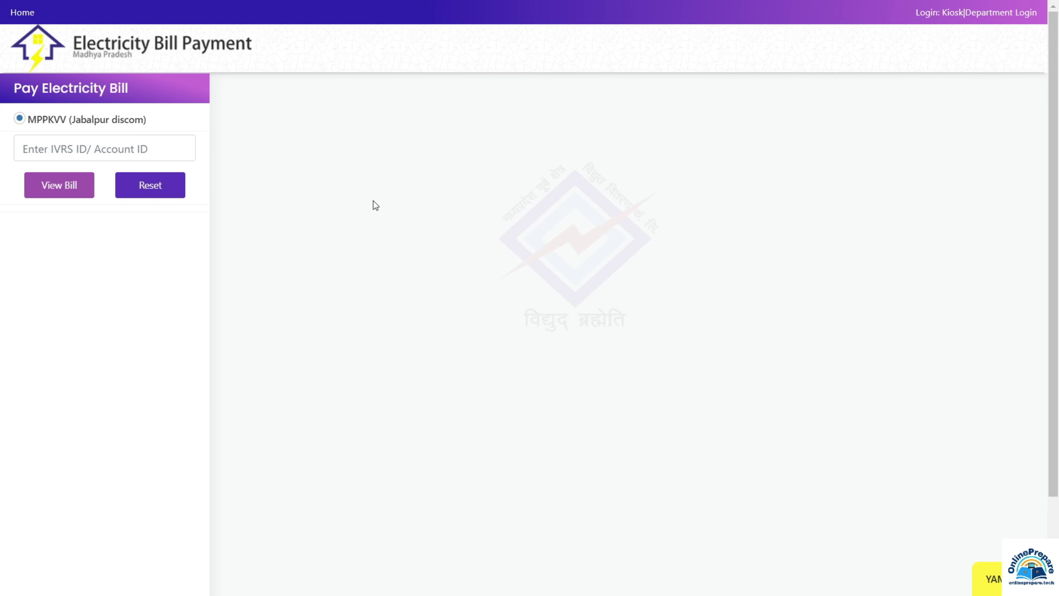
left_click(78, 151)
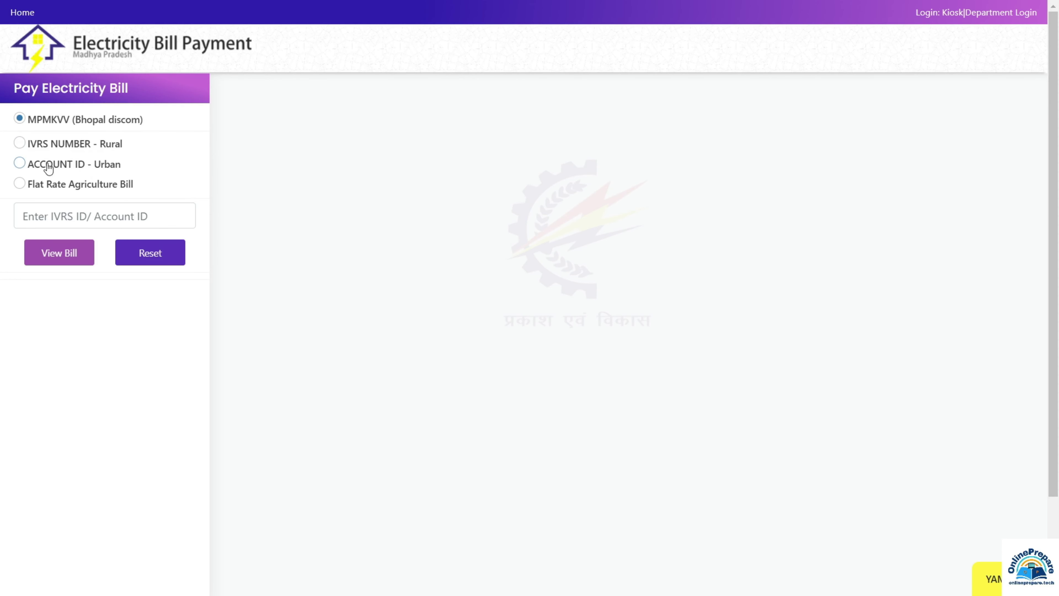
Step: For the Bhopal discom, try the ACCOUNT ID - Urban and Flat Rate Agriculture Bill options and go to the ID field
left_click(21, 163)
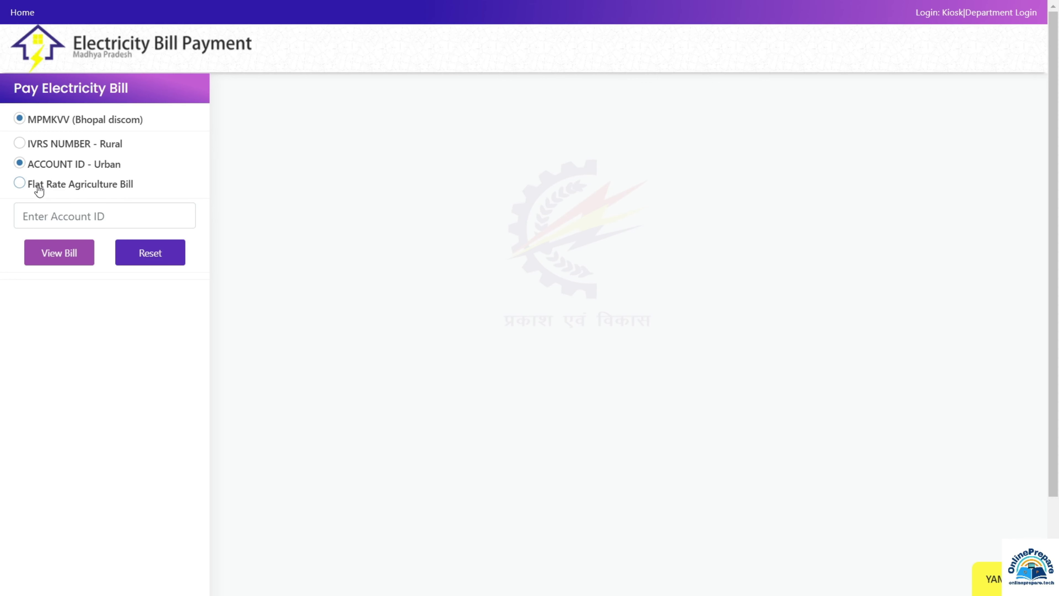
left_click(19, 184)
left_click(84, 217)
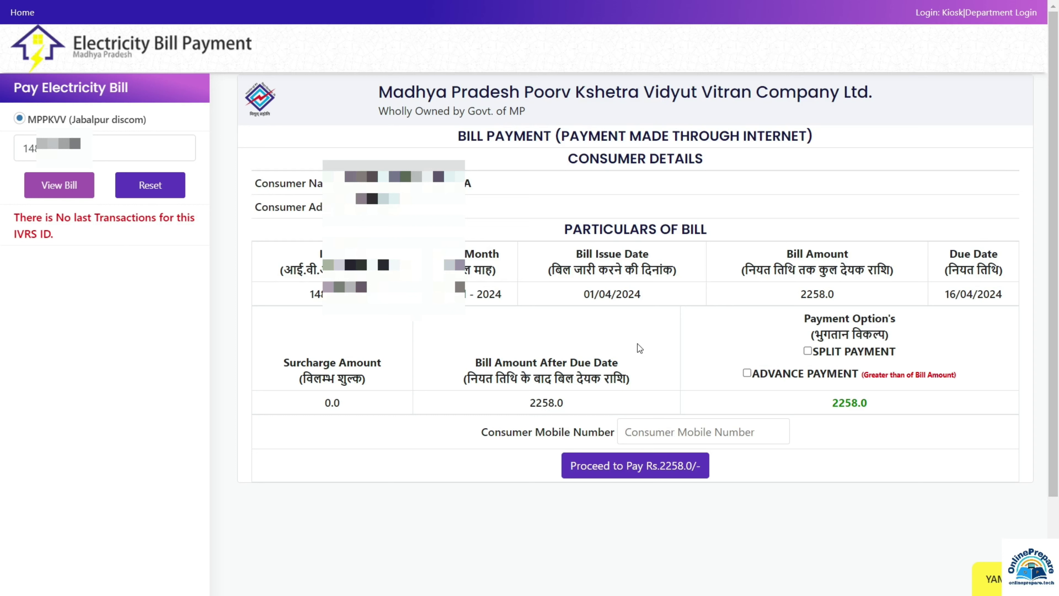
Step: Try the split payment option on the Jabalpur discom bill with an amount of 2000.0
left_click(807, 350)
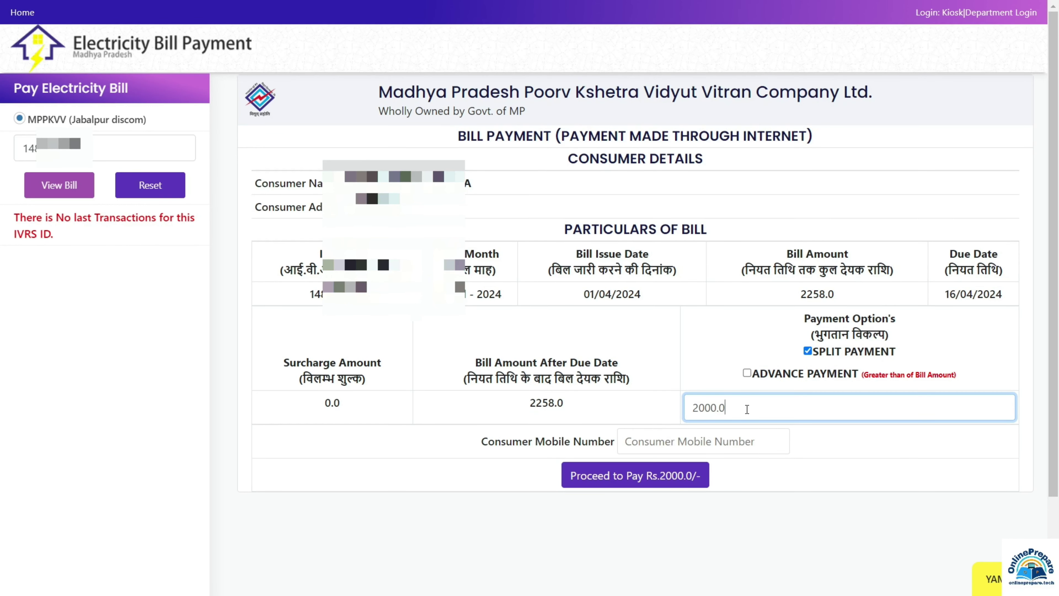
double_click(723, 407)
left_click(758, 407)
Step: Try the advance payment option in place of split payment, check its amount field, and deselect it
left_click(747, 373)
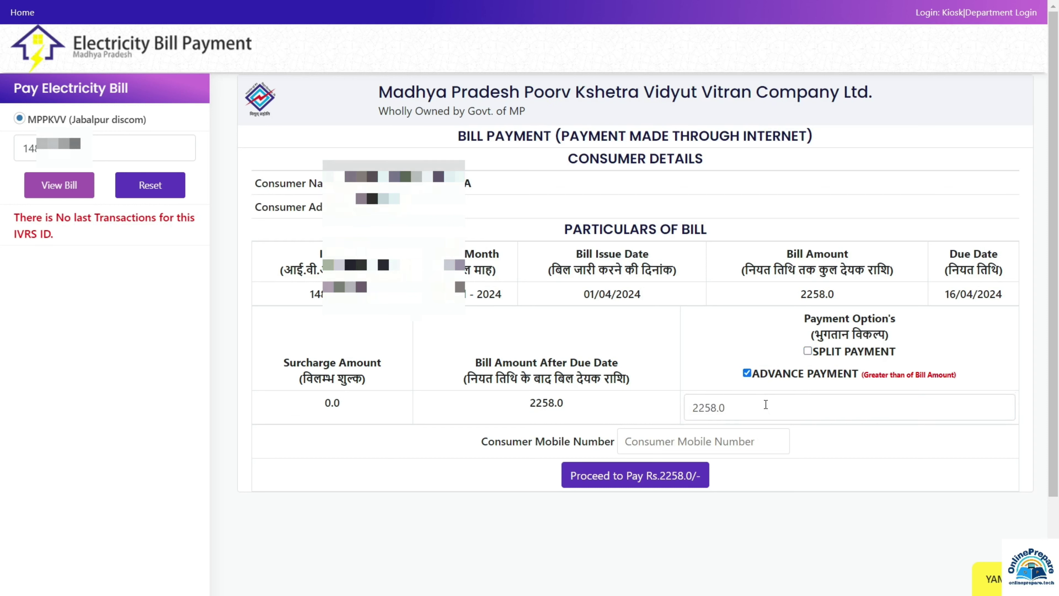
left_click(748, 408)
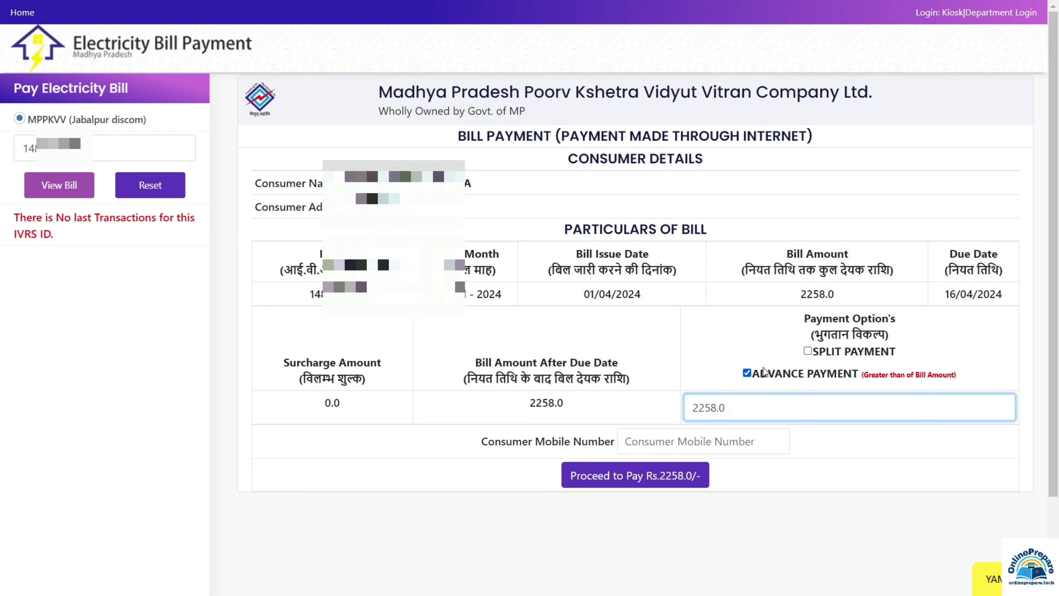
left_click(748, 374)
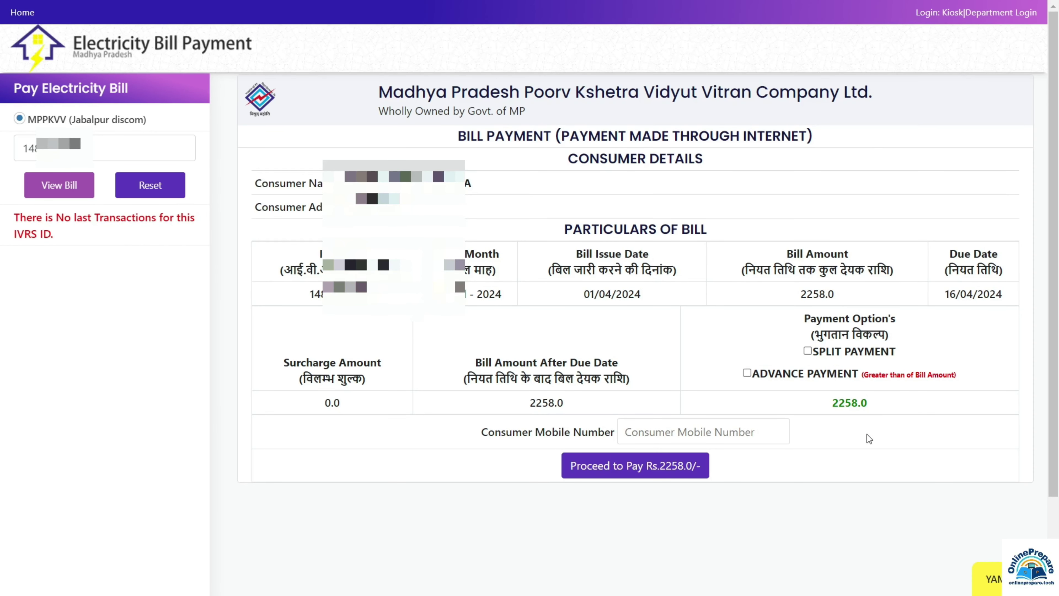
Step: Enter the consumer's mobile number, proceed to payment, and select UPI after looking at the net banking and card options
left_click(673, 433)
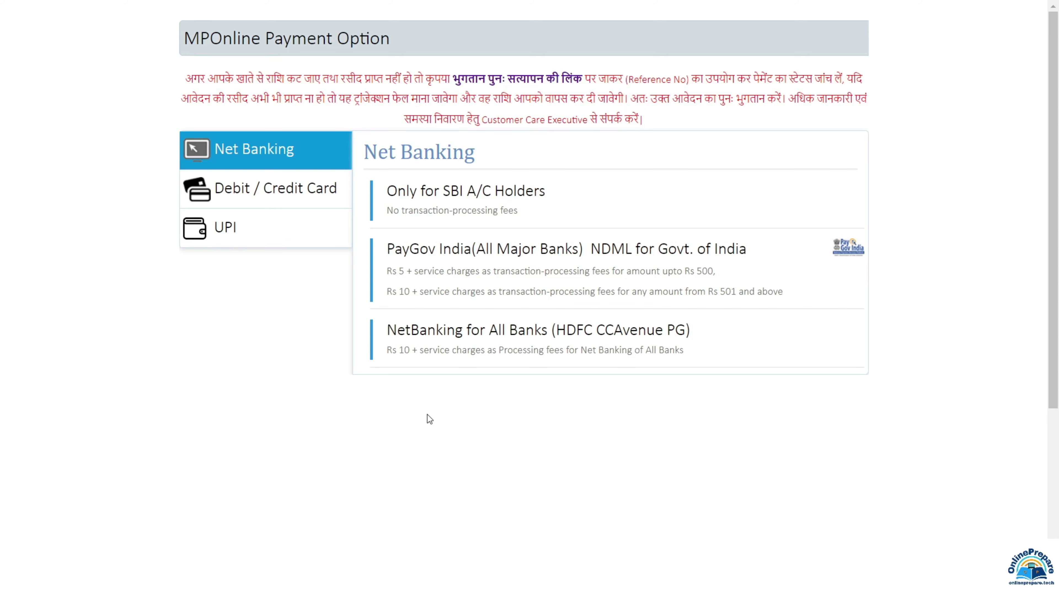
left_click(257, 155)
left_click(257, 189)
left_click(241, 226)
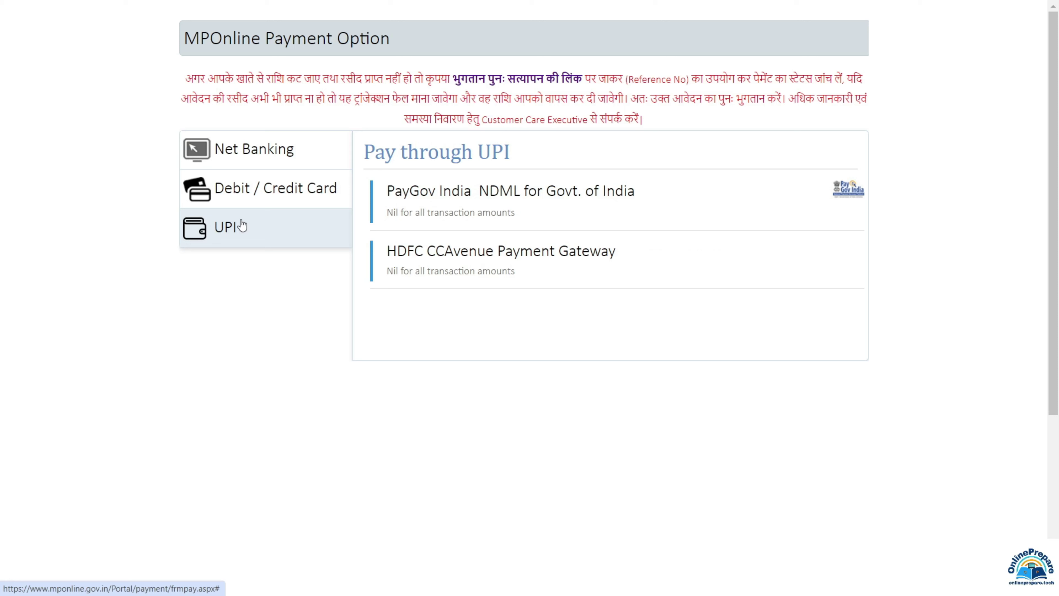
left_click(242, 225)
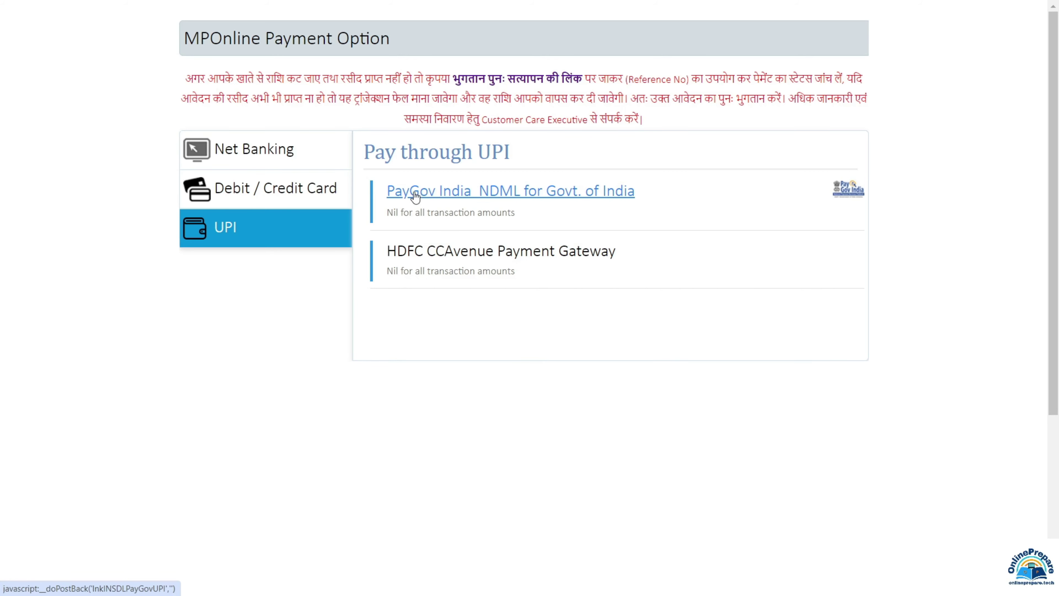
Step: Choose the PayGov India NDML gateway for UPI and accept the redirect to bank selection
left_click(447, 196)
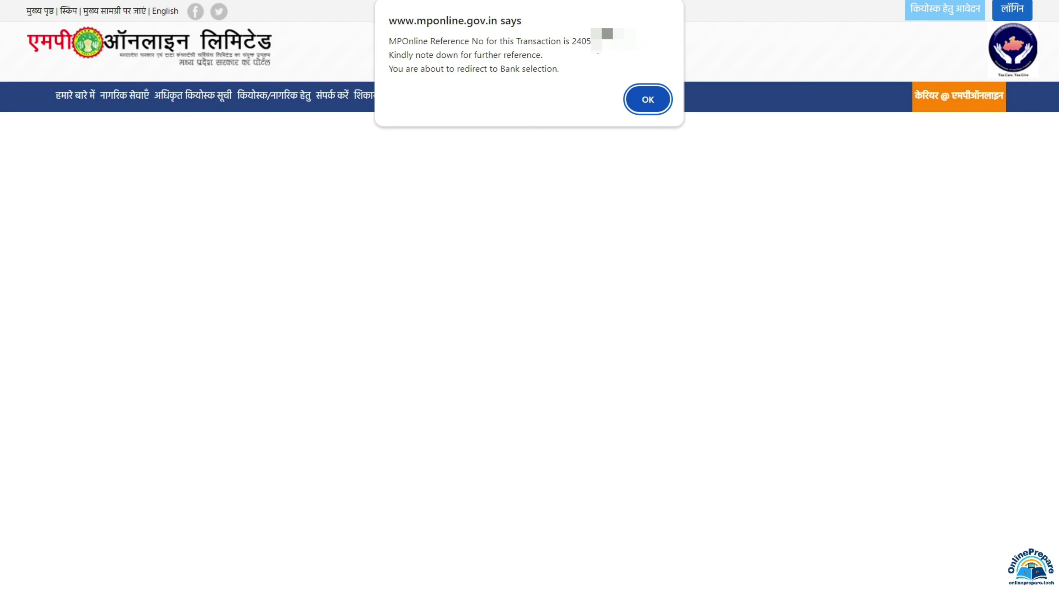
left_click(653, 101)
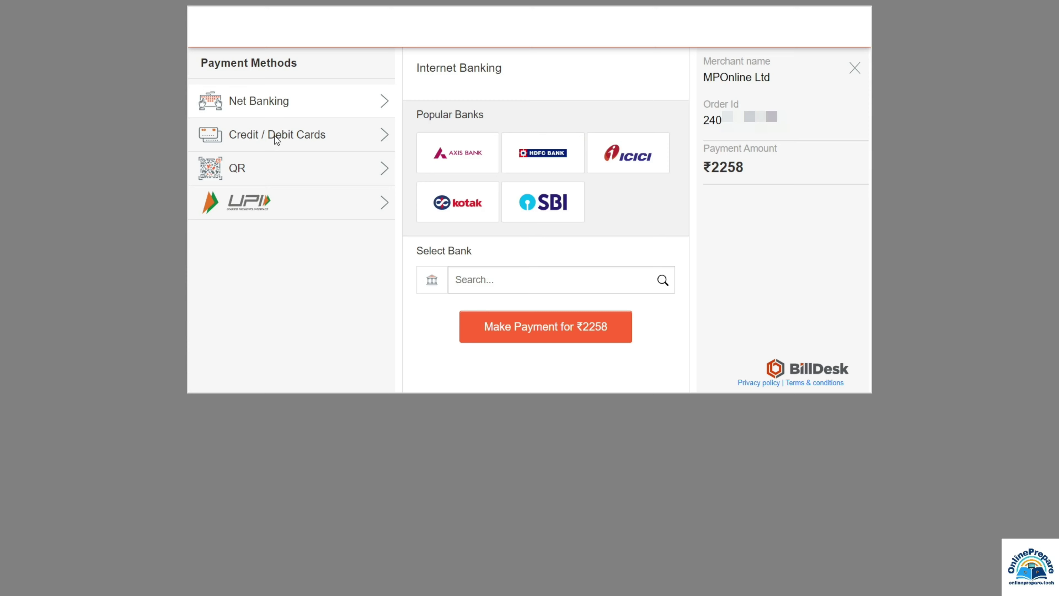
Step: Look through the Credit / Debit Cards, QR and UPI payment methods on the BillDesk page
left_click(275, 136)
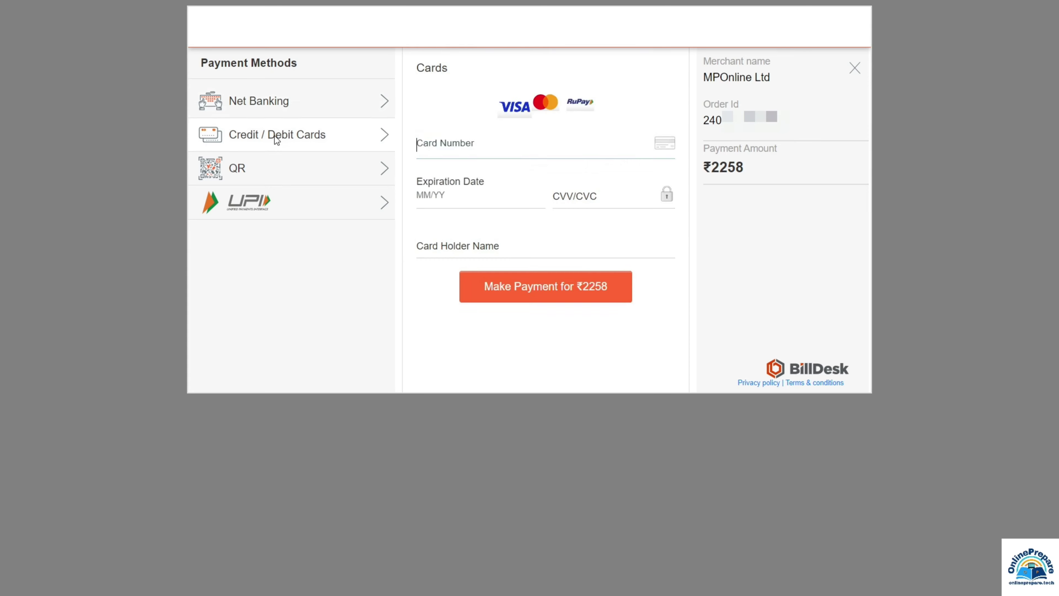
left_click(264, 169)
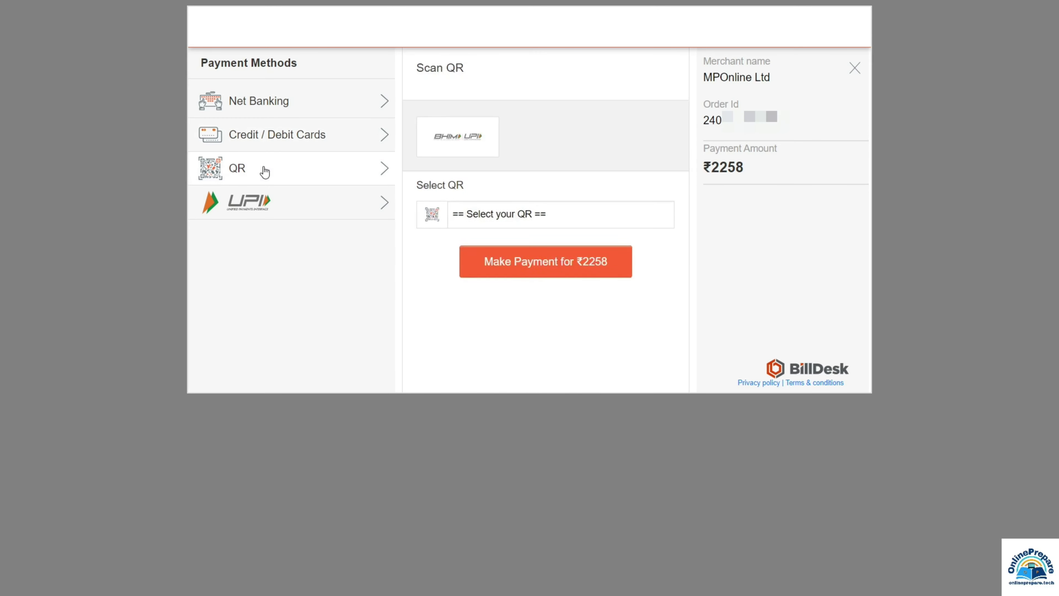
left_click(267, 212)
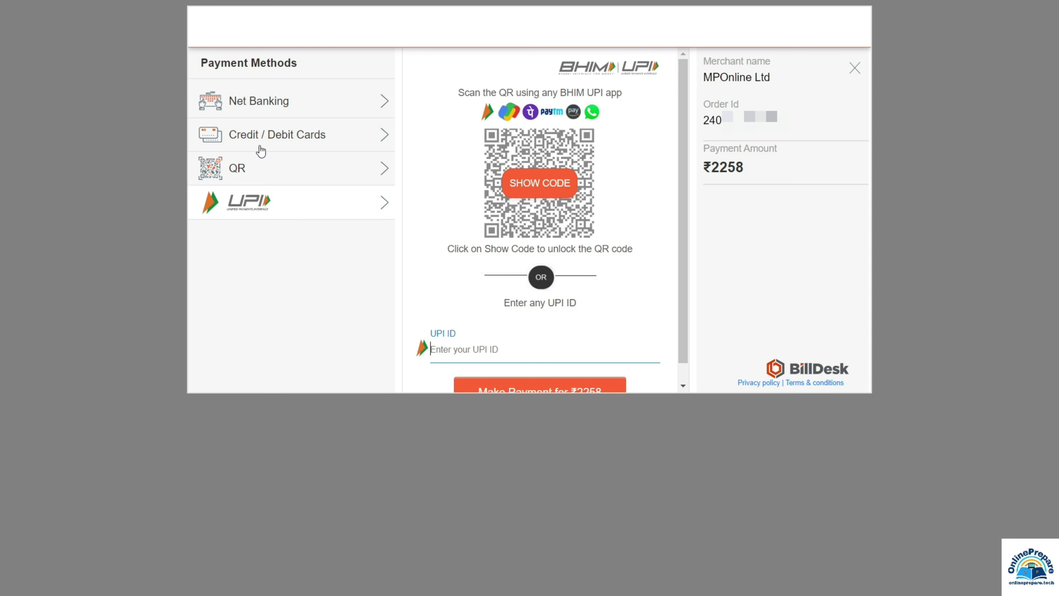
Step: Review the card payment form's card number, expiration date, CVV/CVC and card holder name fields
left_click(292, 137)
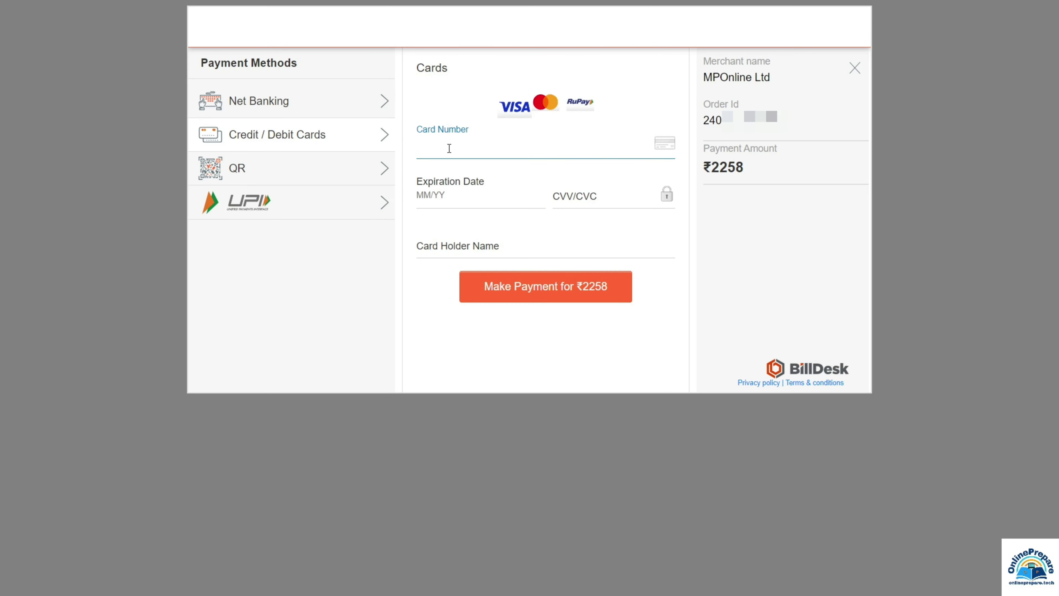
left_click(449, 195)
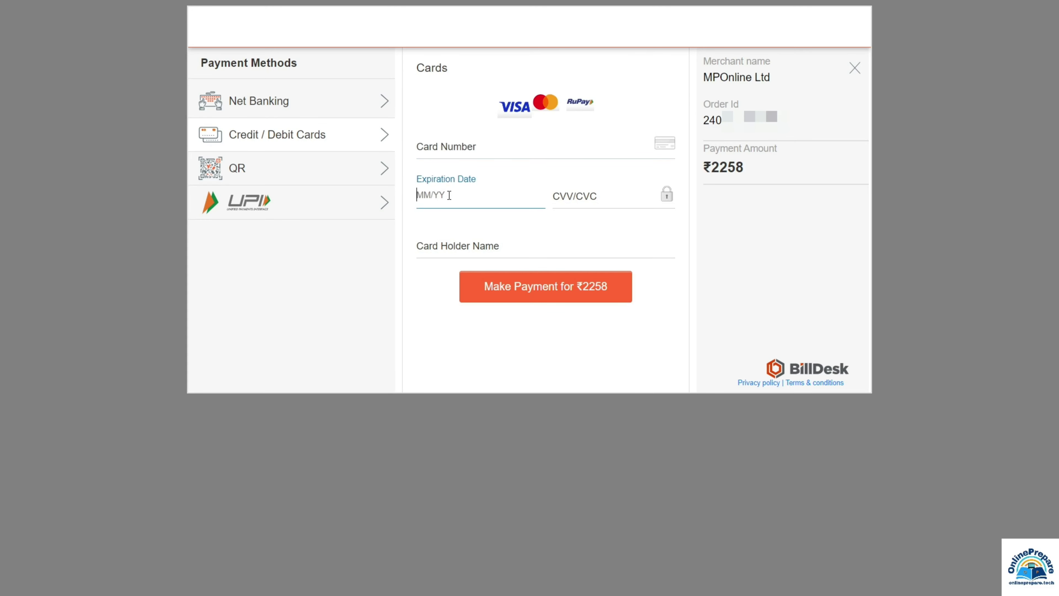
left_click(594, 197)
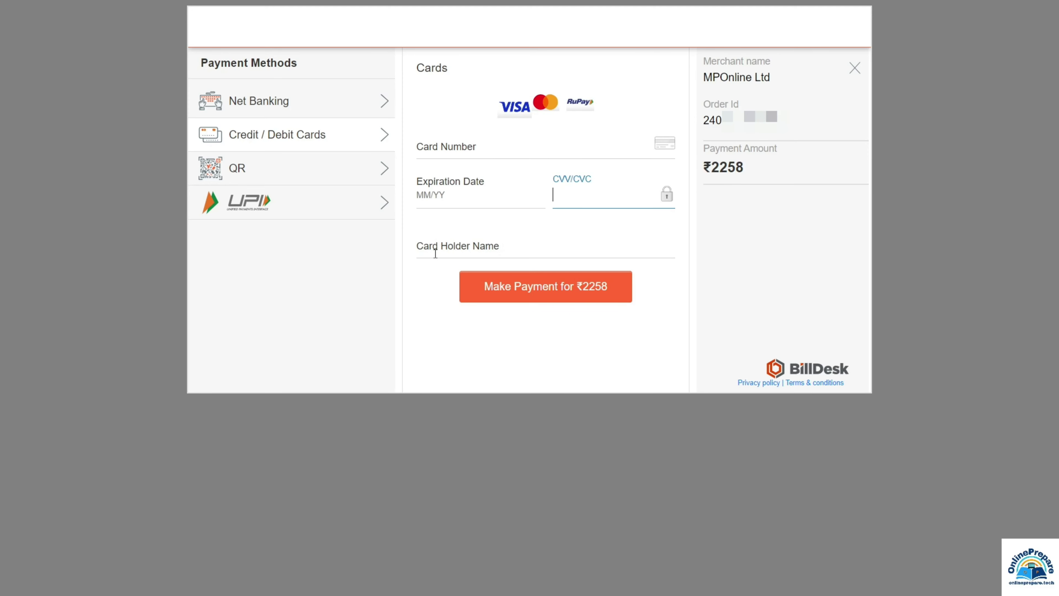
left_click(480, 250)
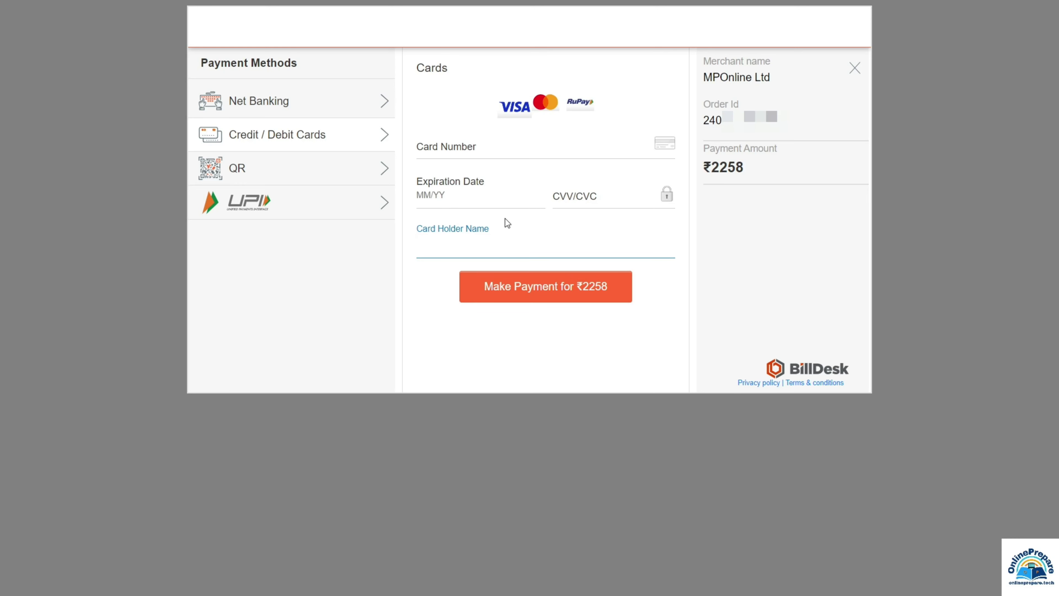
Step: Select QR payment with BHIM UPI and make the payment of ₹2258
left_click(264, 172)
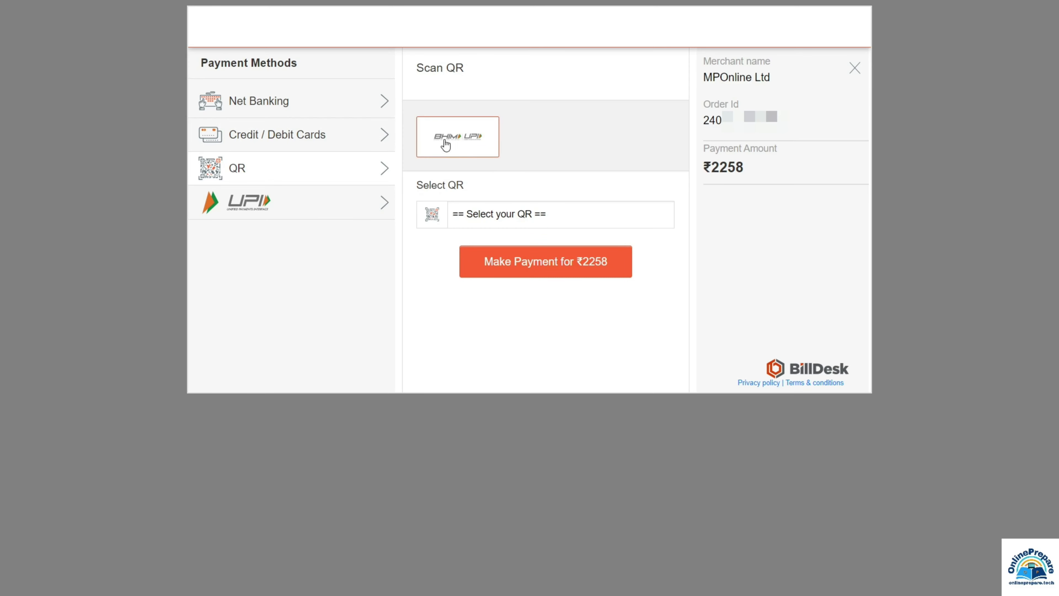
left_click(470, 142)
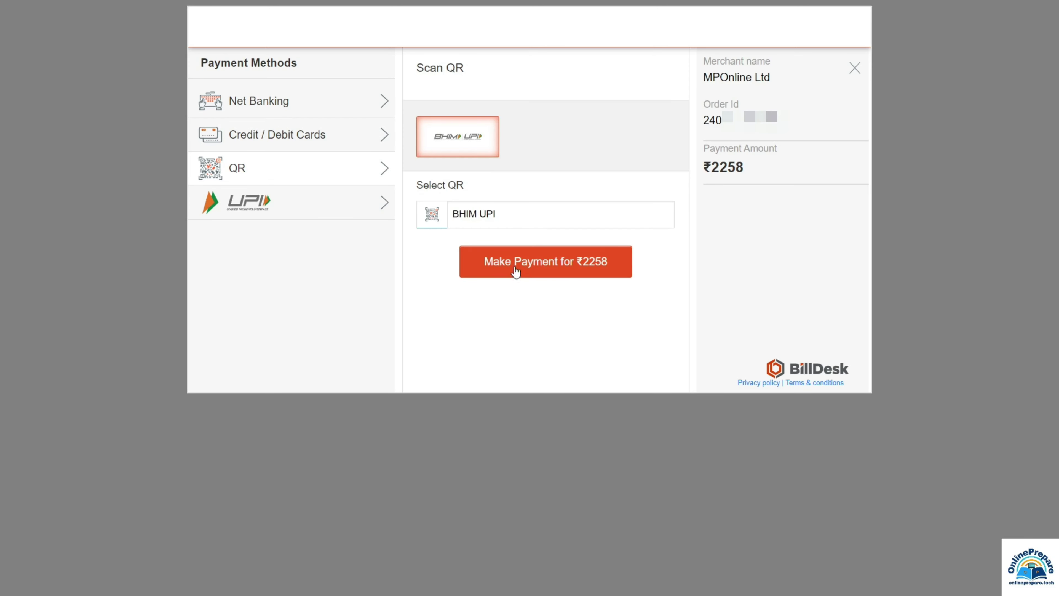
left_click(558, 267)
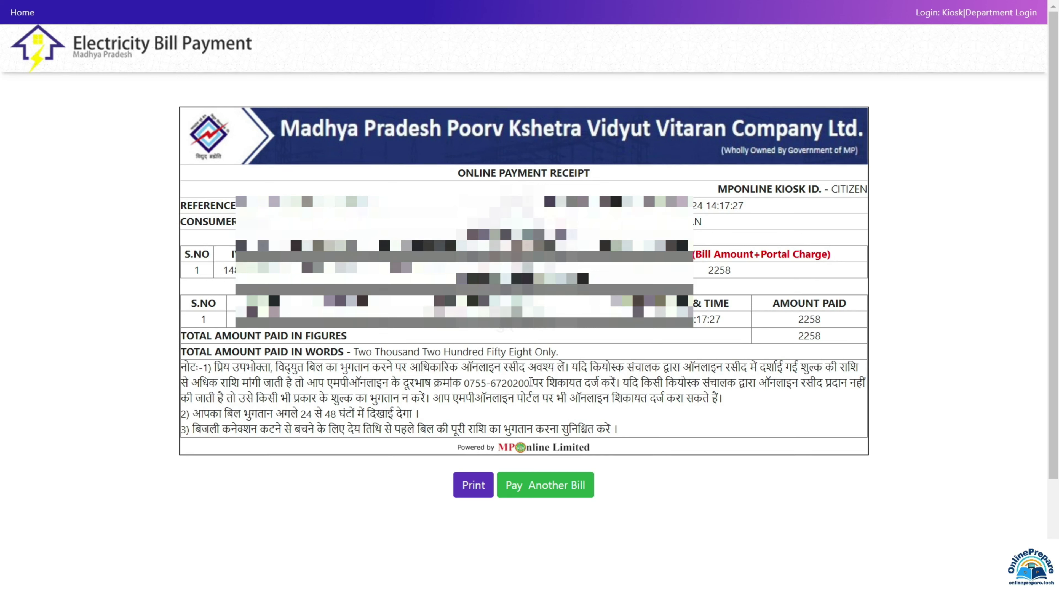
Step: Start another bill payment, reopen the Poorv Kshetra (Jabalpur discom) page, and use its IVRS ID field to view the bill
left_click(546, 484)
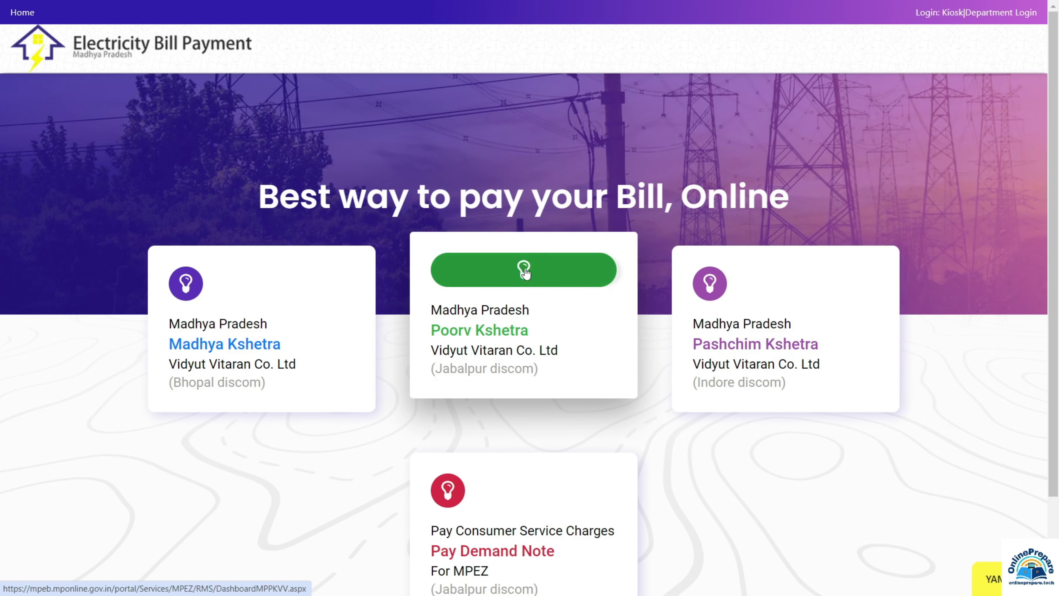
left_click(525, 272)
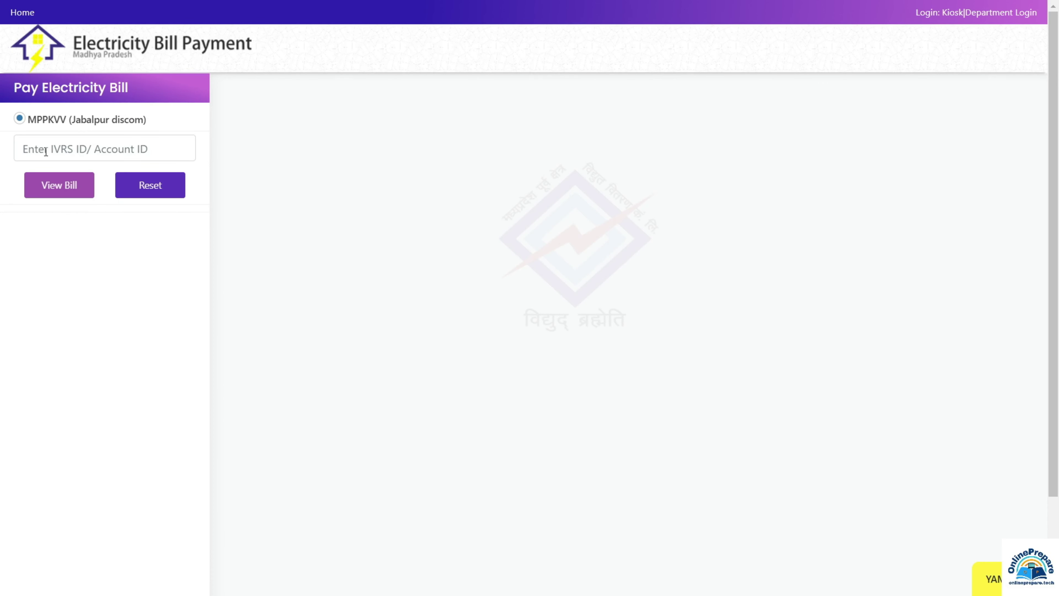
left_click(62, 151)
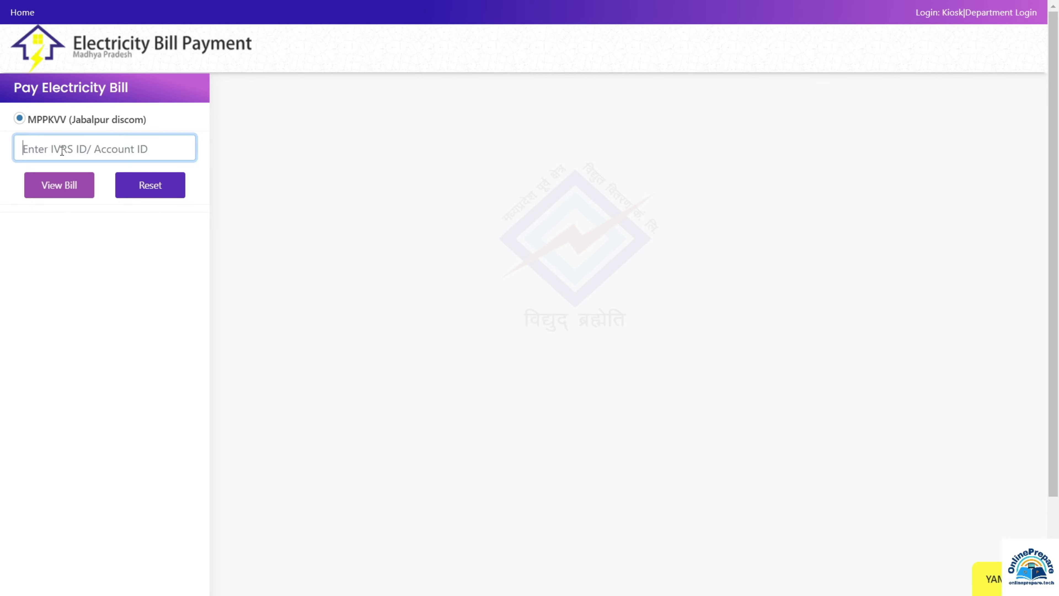
left_click(66, 194)
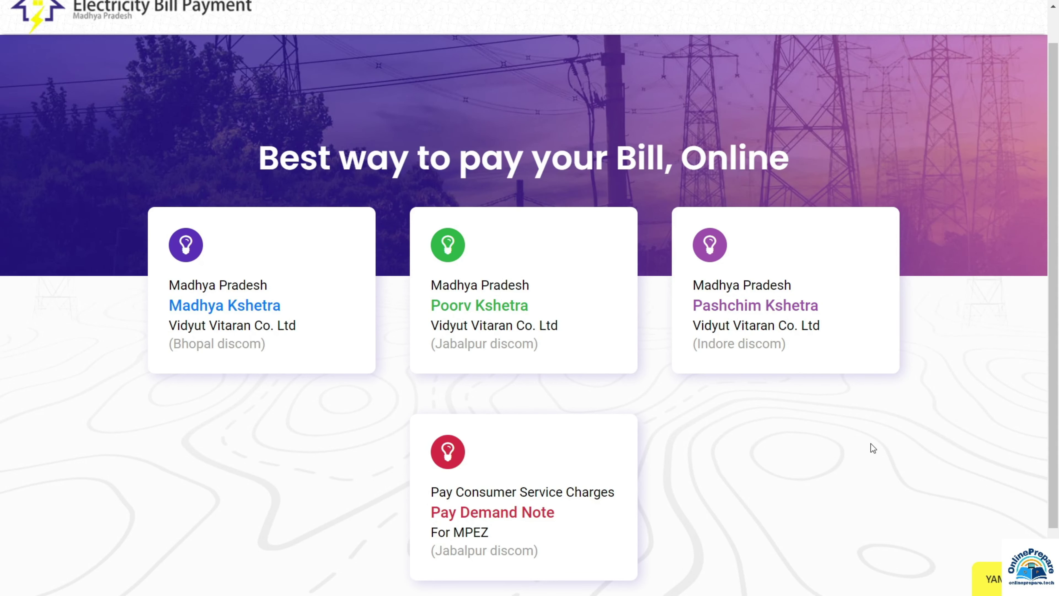
scroll(855, 455, "up", 1)
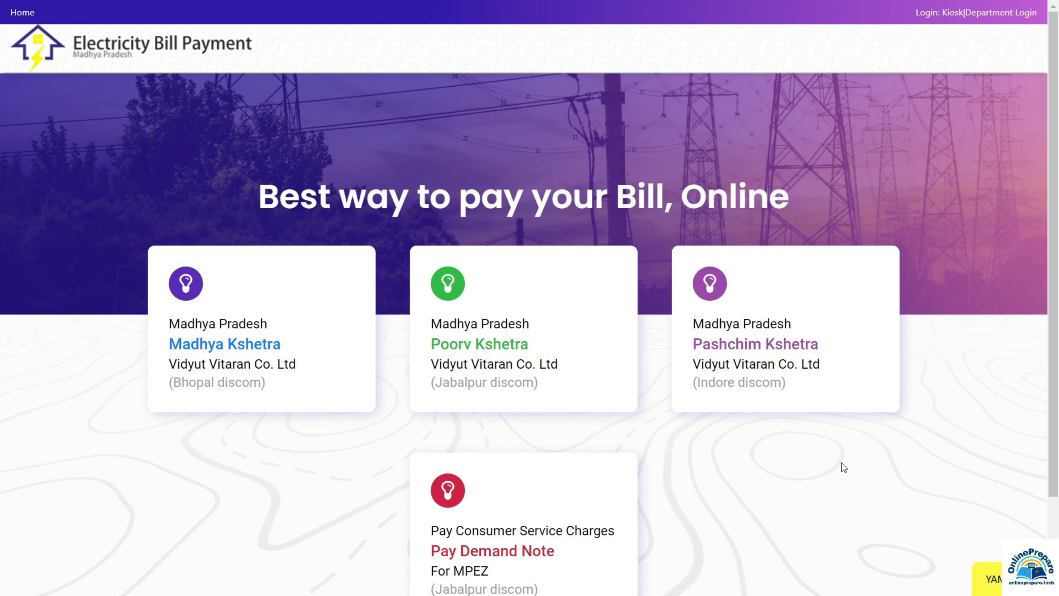